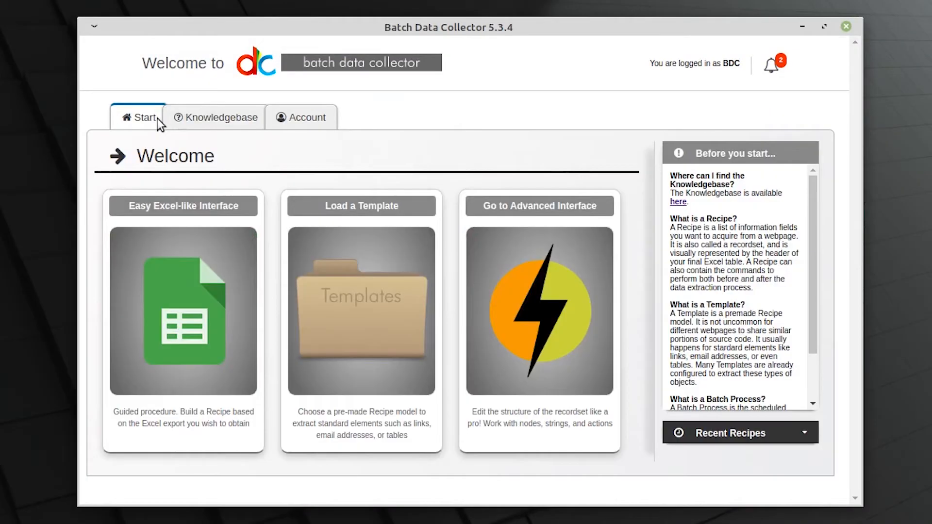
Step: Open the advanced interface and load the Links with labels template from the Common elements folder
left_click(543, 321)
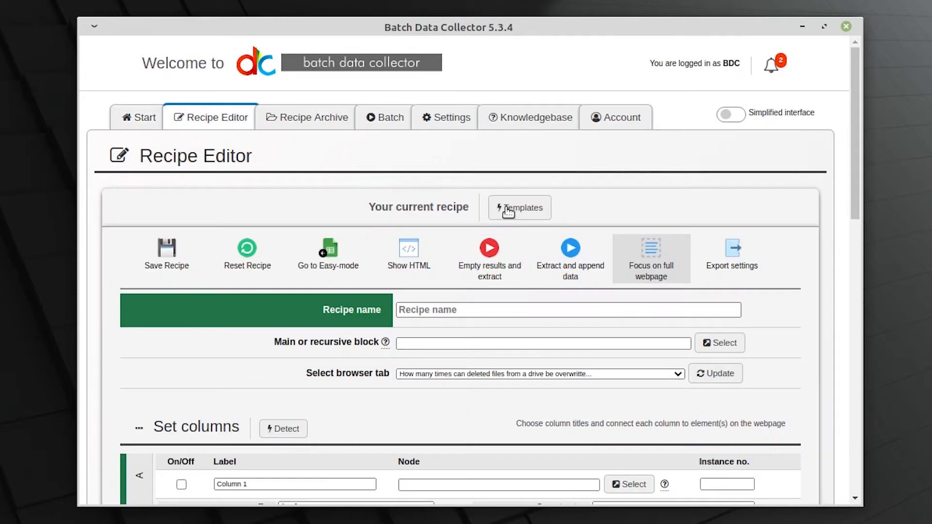
left_click(508, 210)
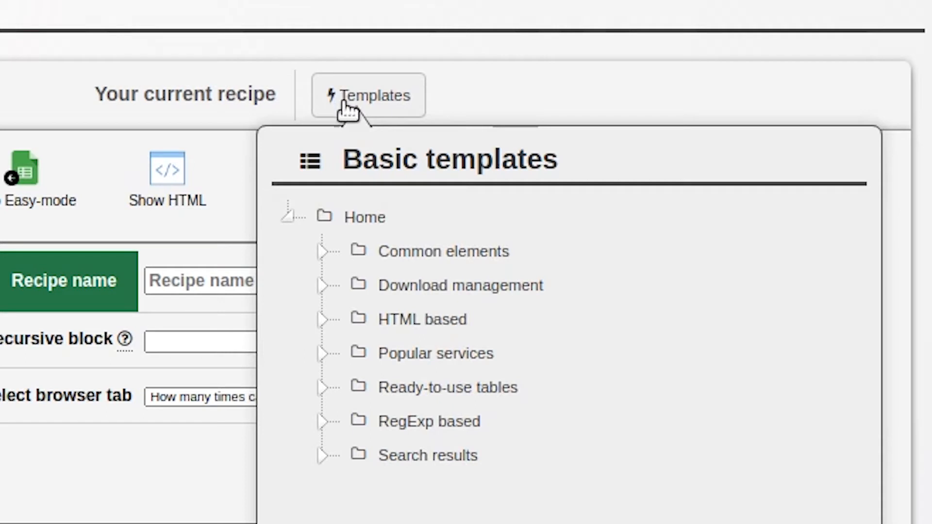
left_click(321, 252)
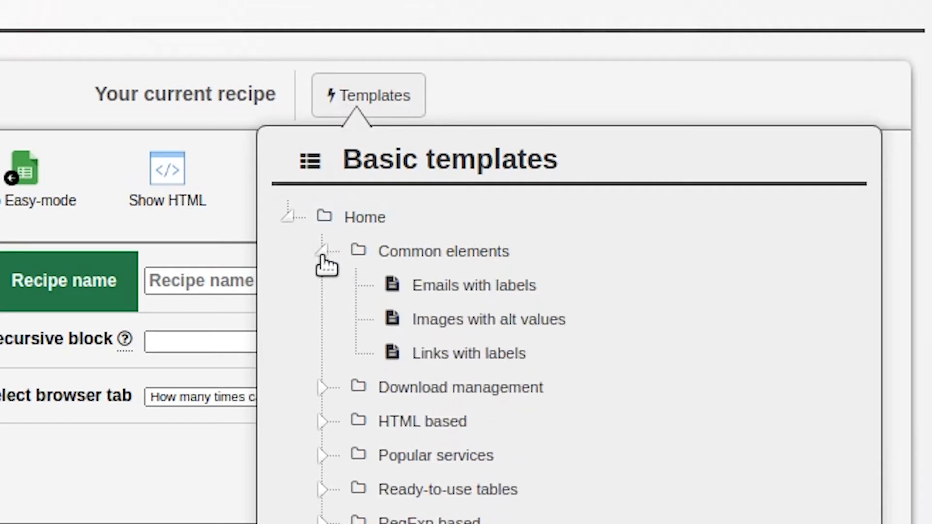
left_click(443, 356)
Step: Add an active third column labelled "Source Url" with #sourceURL# as its node
scroll(598, 248, "down", 5)
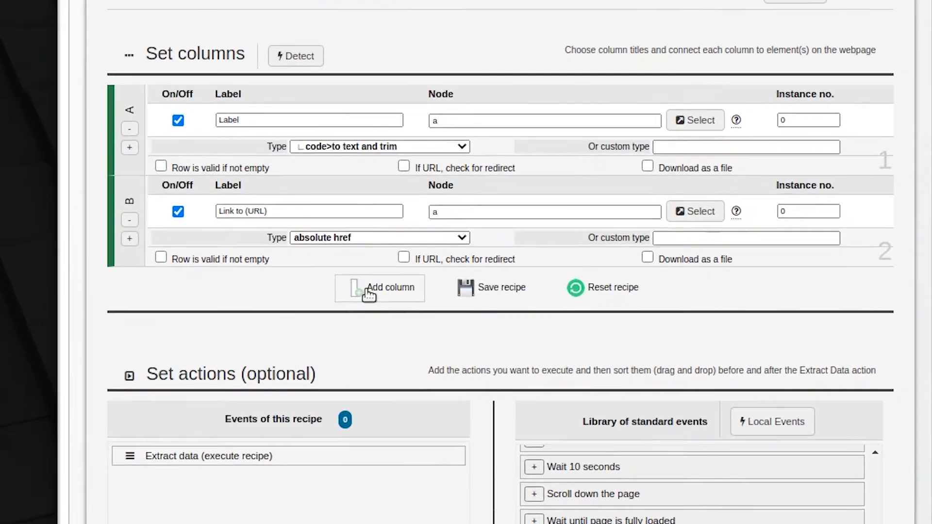
left_click(347, 301)
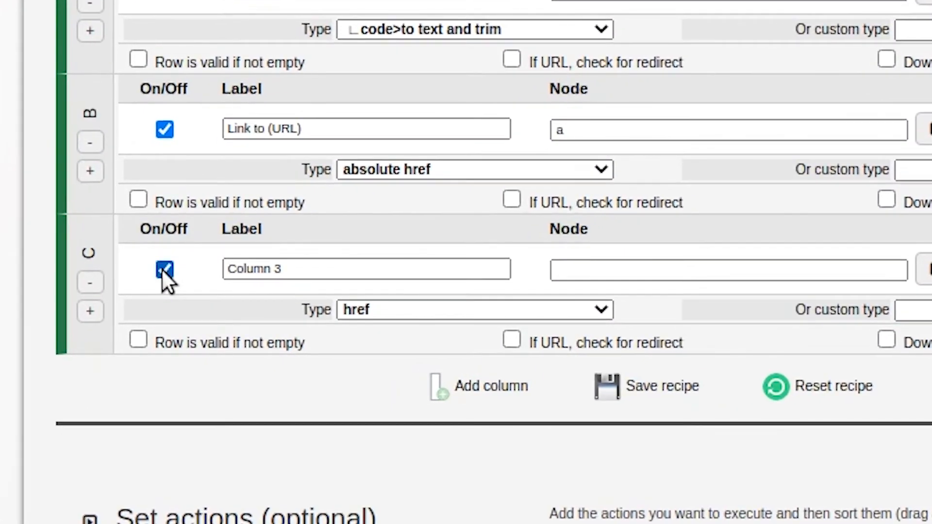
left_click(247, 271)
key("ctrl+a")
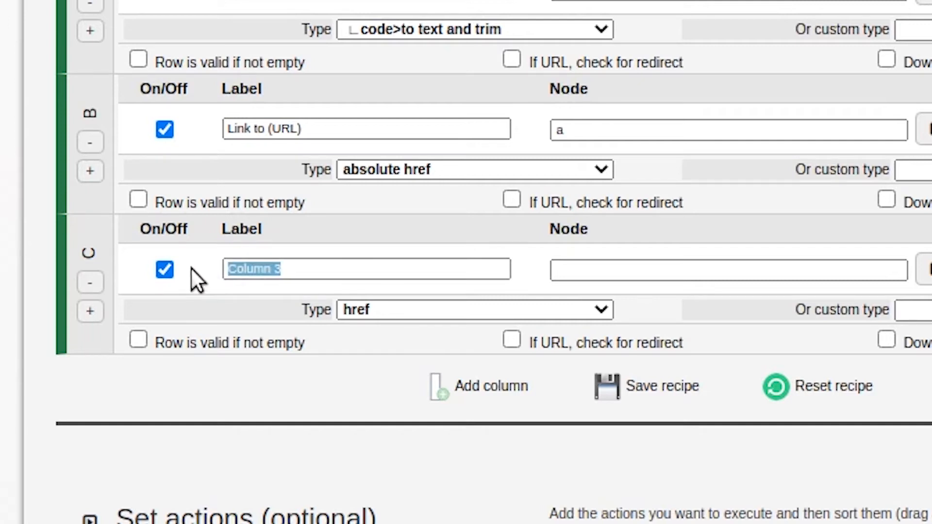
type("Source Ur")
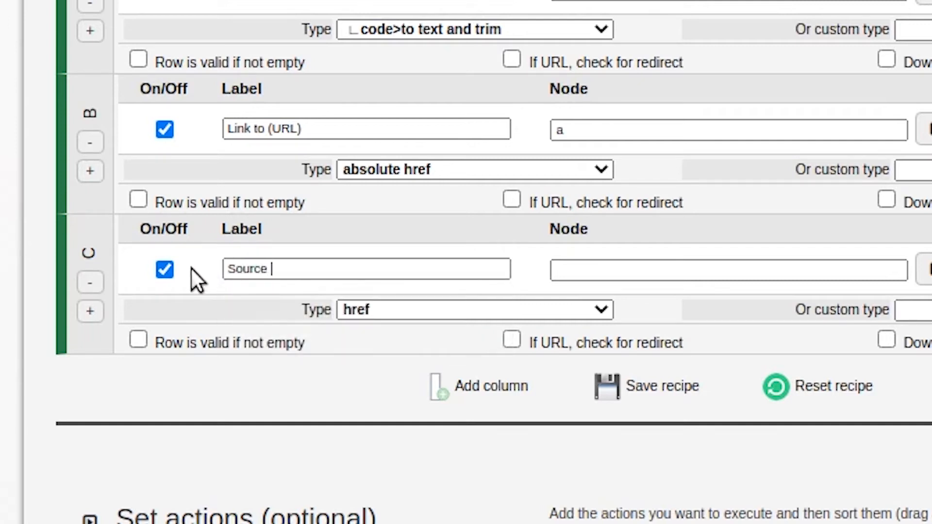
type("l")
key("Tab")
type("#")
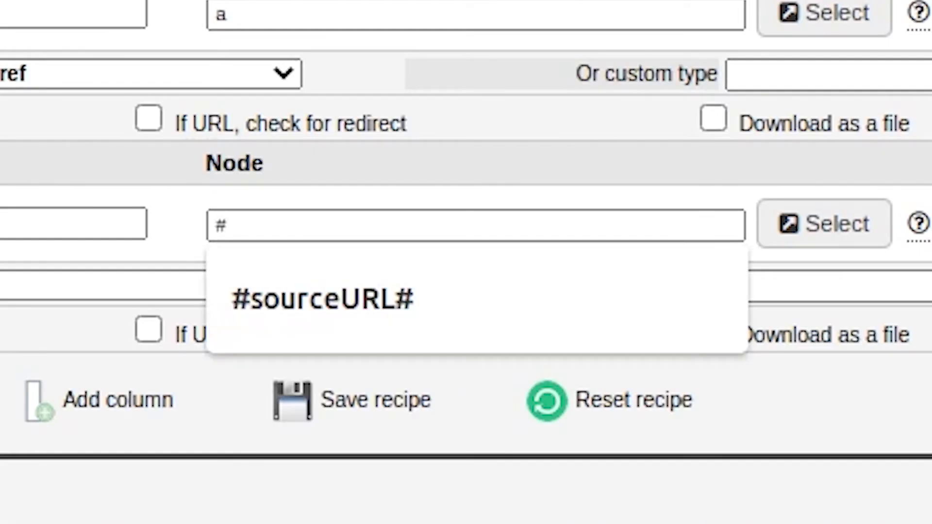
left_click(279, 316)
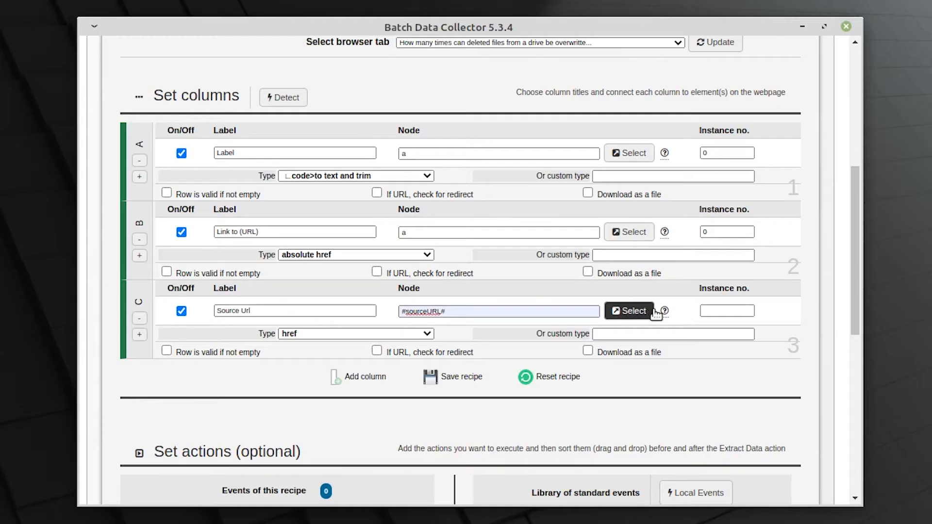
Step: Name the recipe "Links with labels and URL" and save it
mouse_move(665, 312)
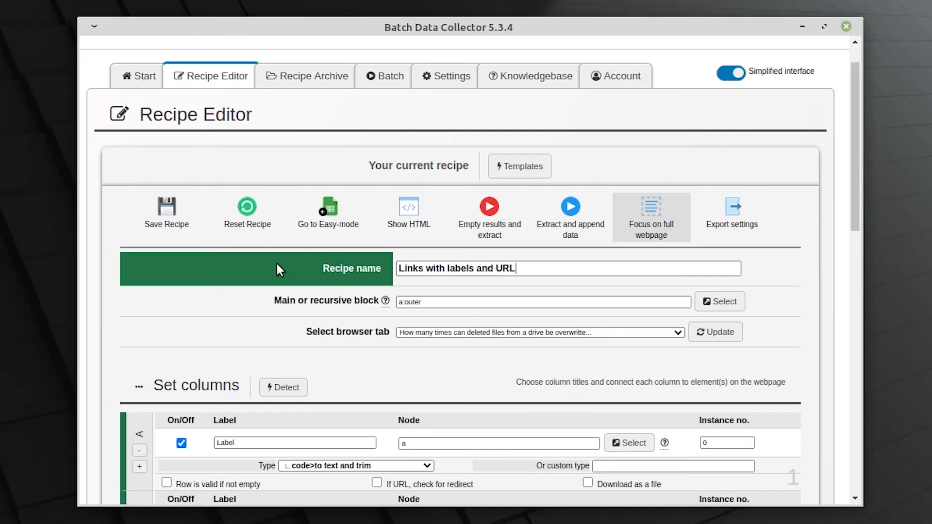
left_click(161, 226)
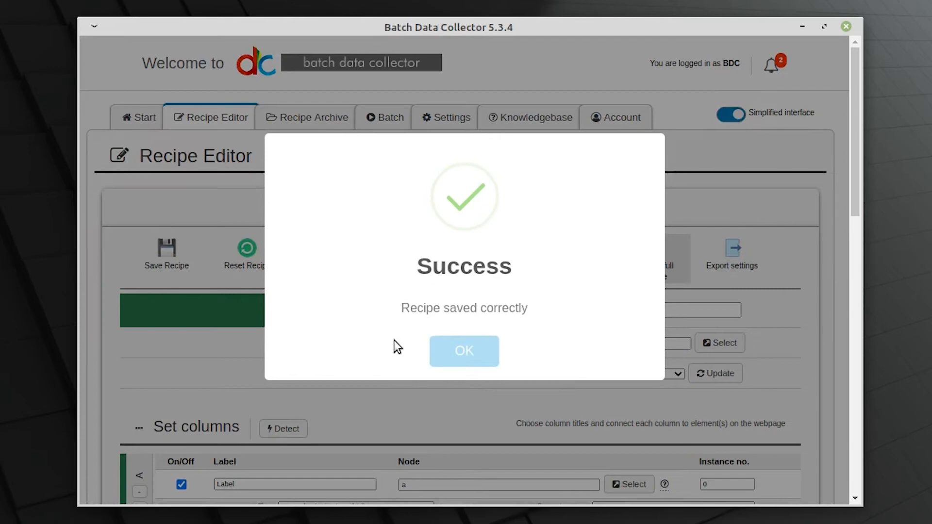
left_click(461, 350)
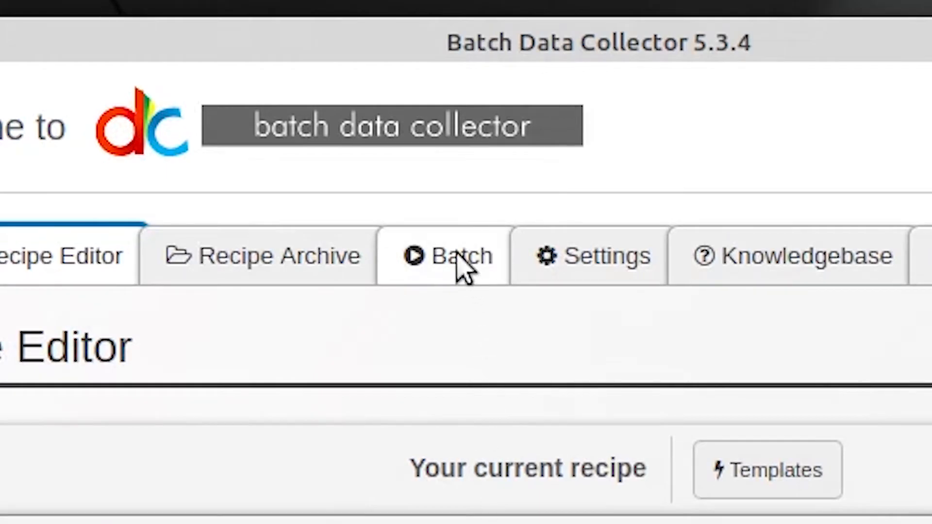
Step: Paste the copied URLs into the batch Navigation list and select the "Links with labels and URL" recipe
left_click(461, 266)
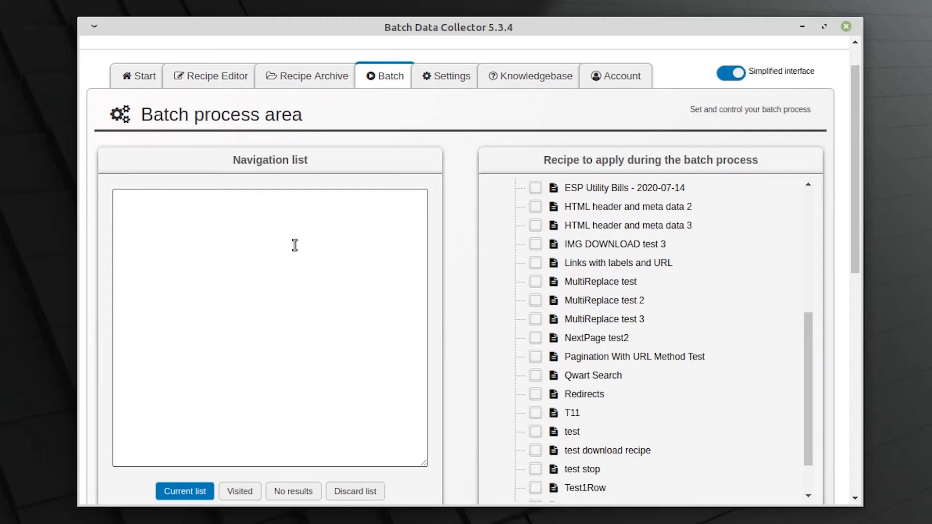
left_click(295, 245)
key("ctrl+v")
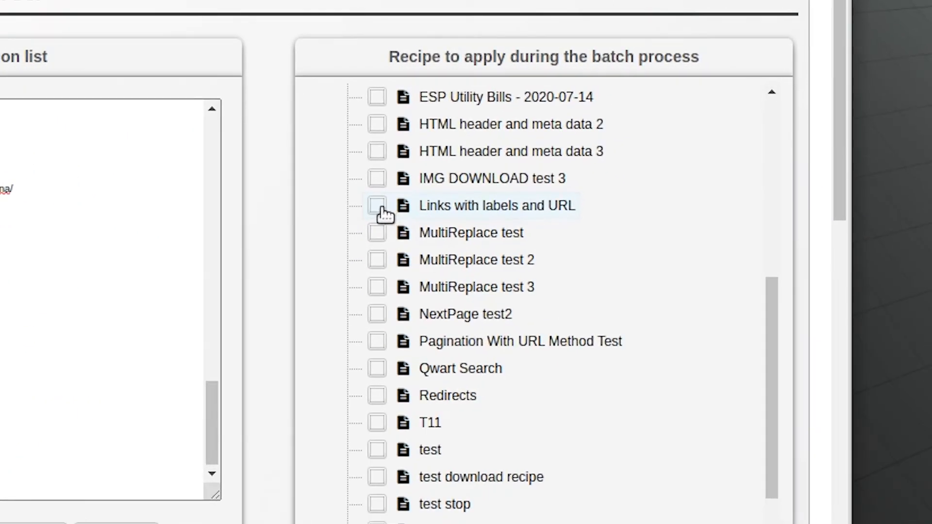
left_click(377, 207)
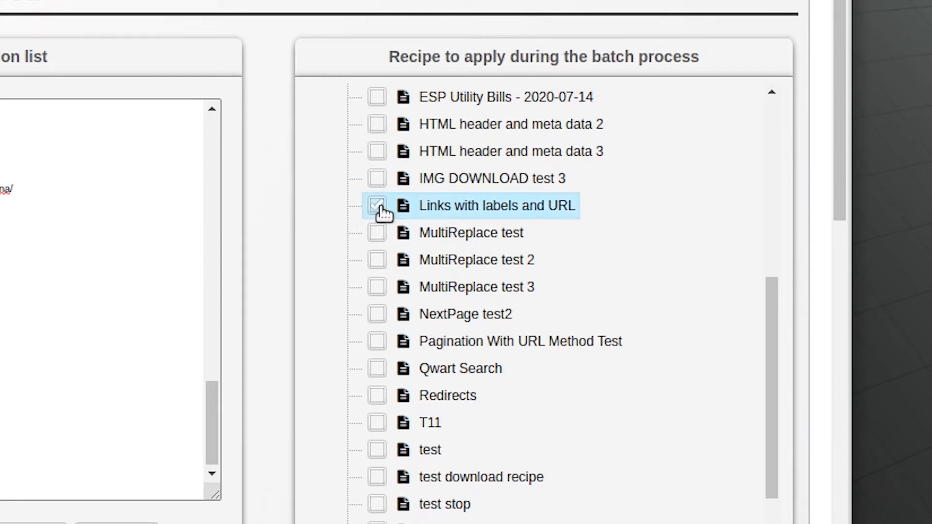
left_click(378, 233)
left_click(377, 260)
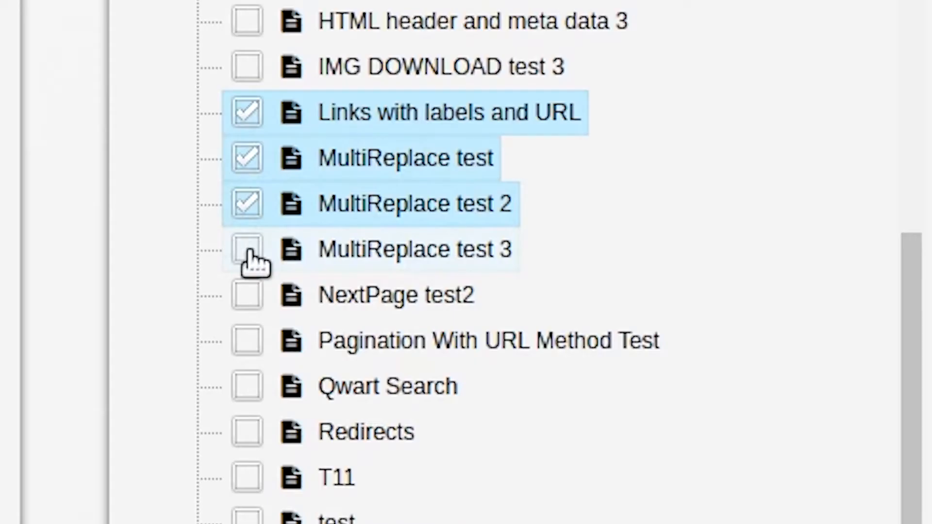
left_click(378, 288)
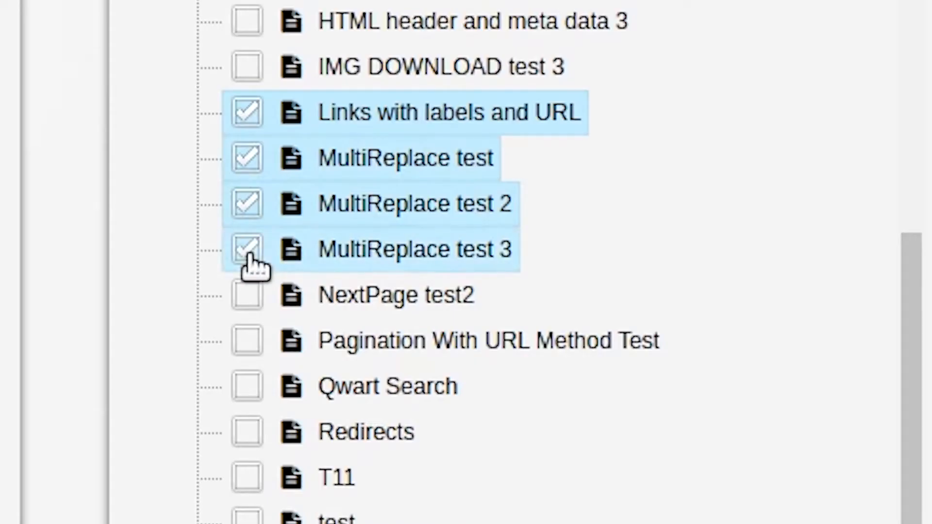
left_click(249, 250)
left_click(248, 206)
left_click(249, 159)
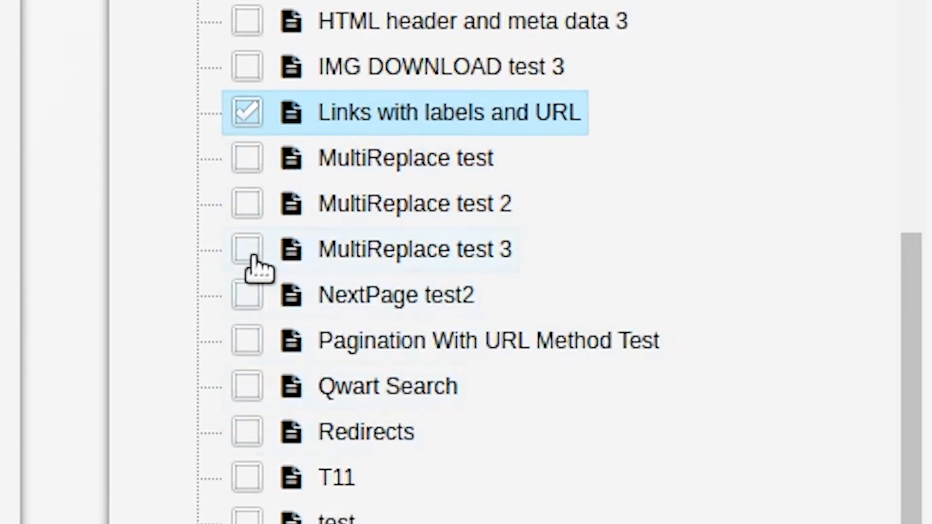
Step: Include the "HTML header and meta data 3" recipe in the batch and set the number of tabs used to 10
left_click(255, 27)
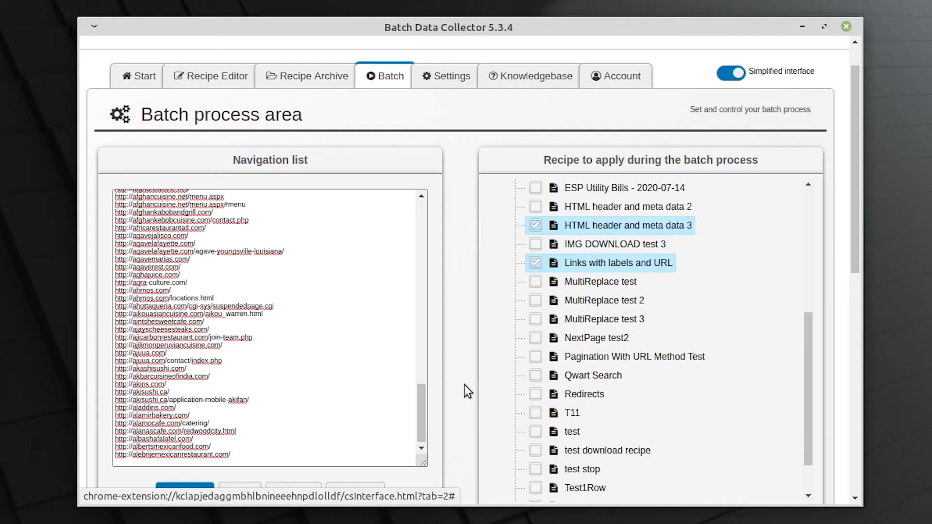
scroll(721, 114, "down", 10)
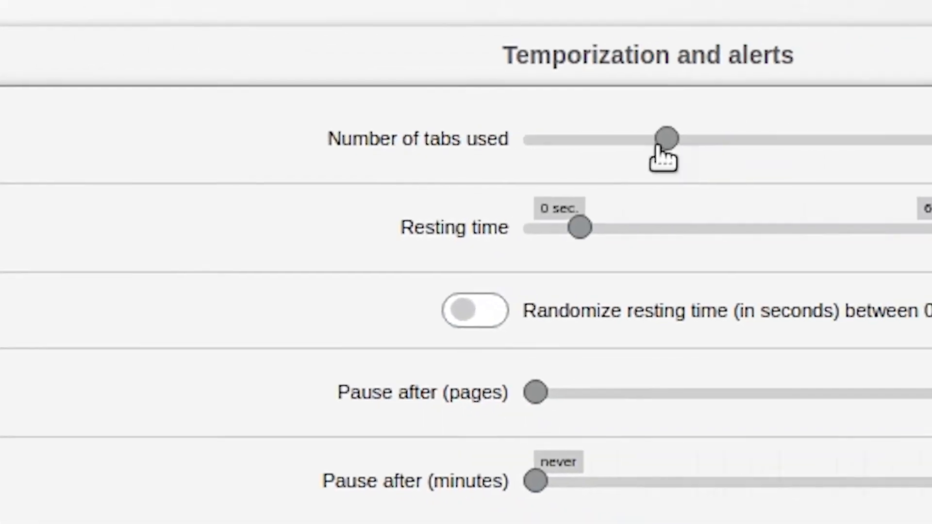
left_click_drag(660, 145, 319, 151)
left_click(416, 142)
left_click_drag(416, 145, 801, 148)
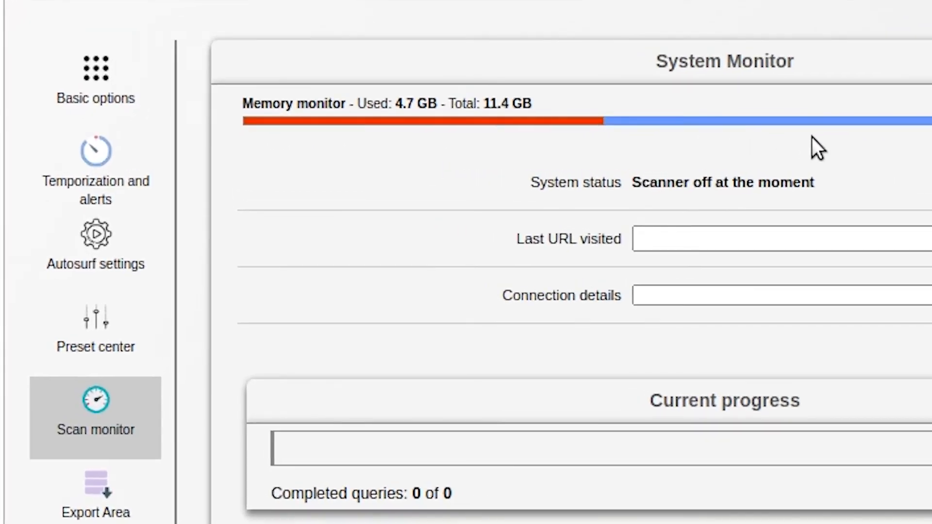
Step: Return to the Temporization and alerts settings and start the batch process
left_click(66, 153)
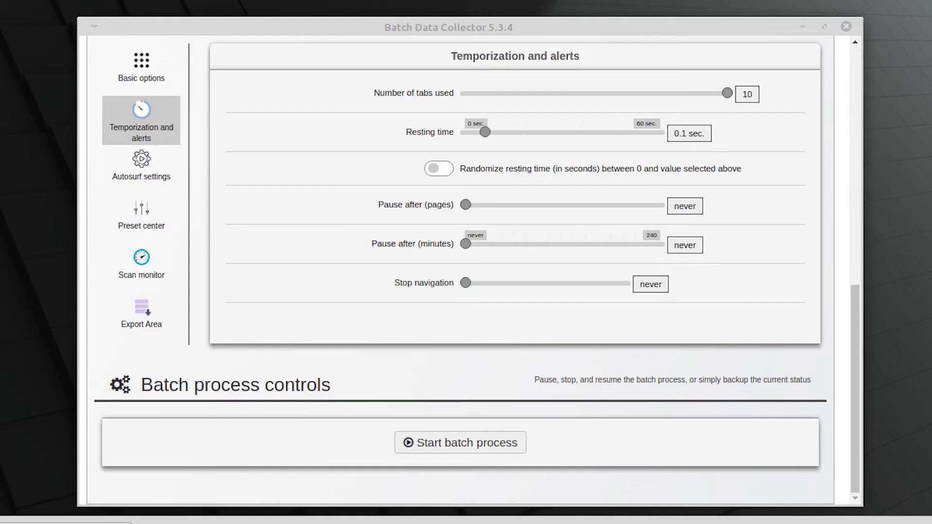
left_click_drag(894, 523, 902, 505)
left_click(721, 406)
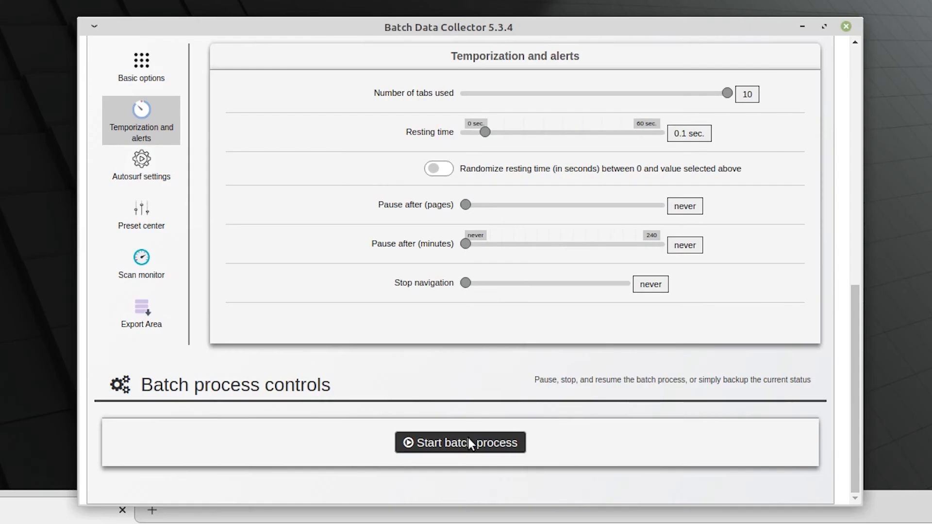
left_click(469, 443)
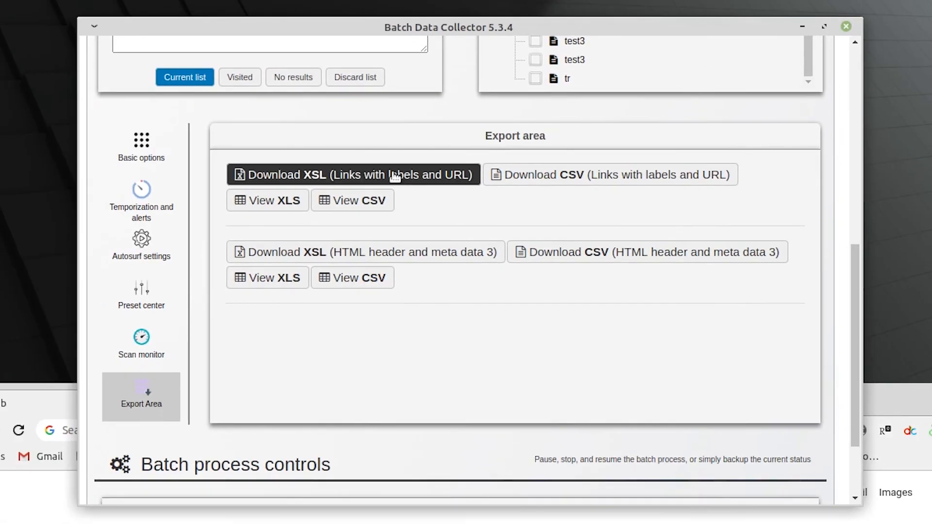
Step: Download the Excel export of the "Links with labels and URL" recipe results
left_click(360, 155)
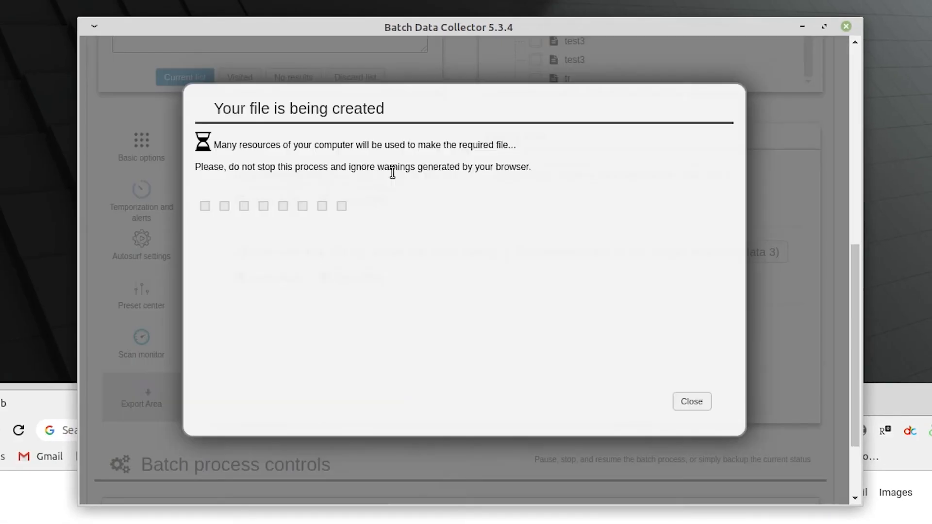